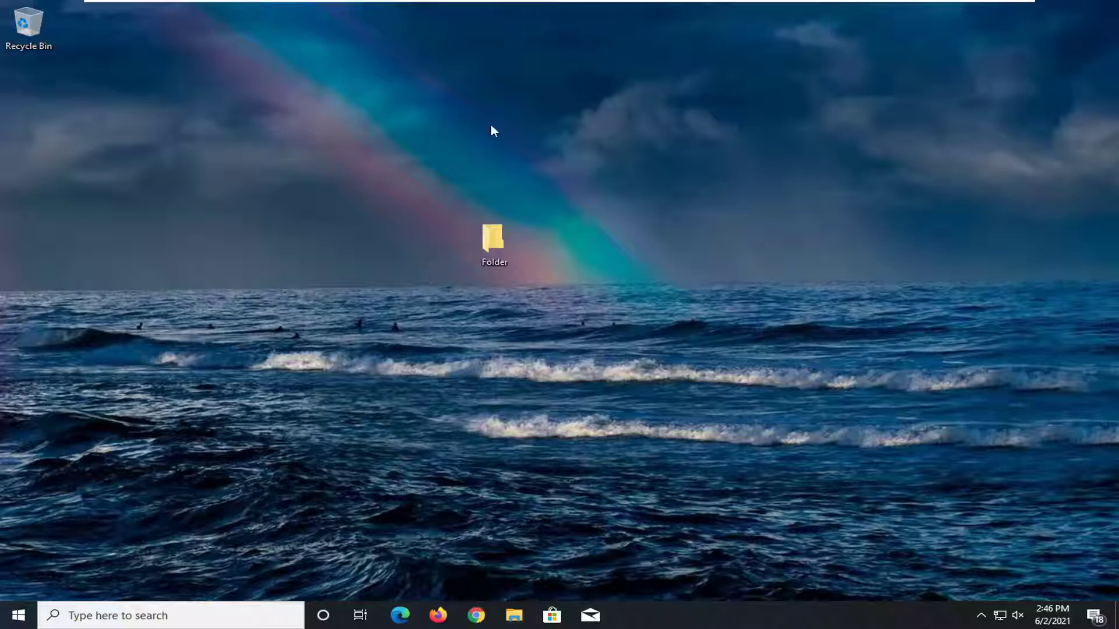
Refresh the desktop, search Google for 'unlocker download', and open the Uptodown Unlocker 1.9.2 result.
right_click(289, 106)
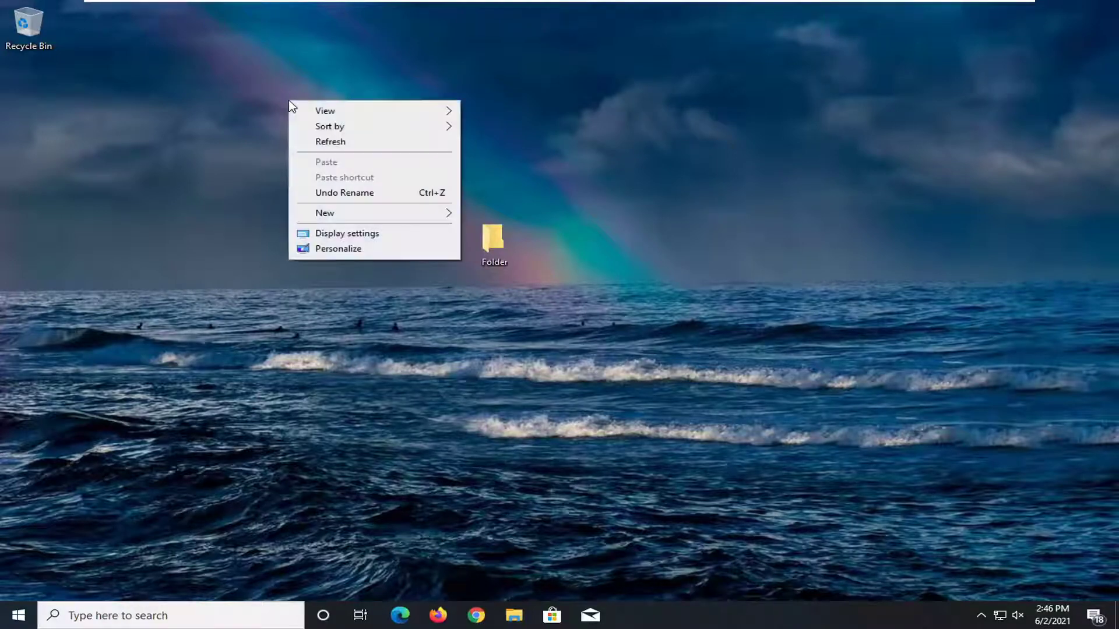
click(326, 143)
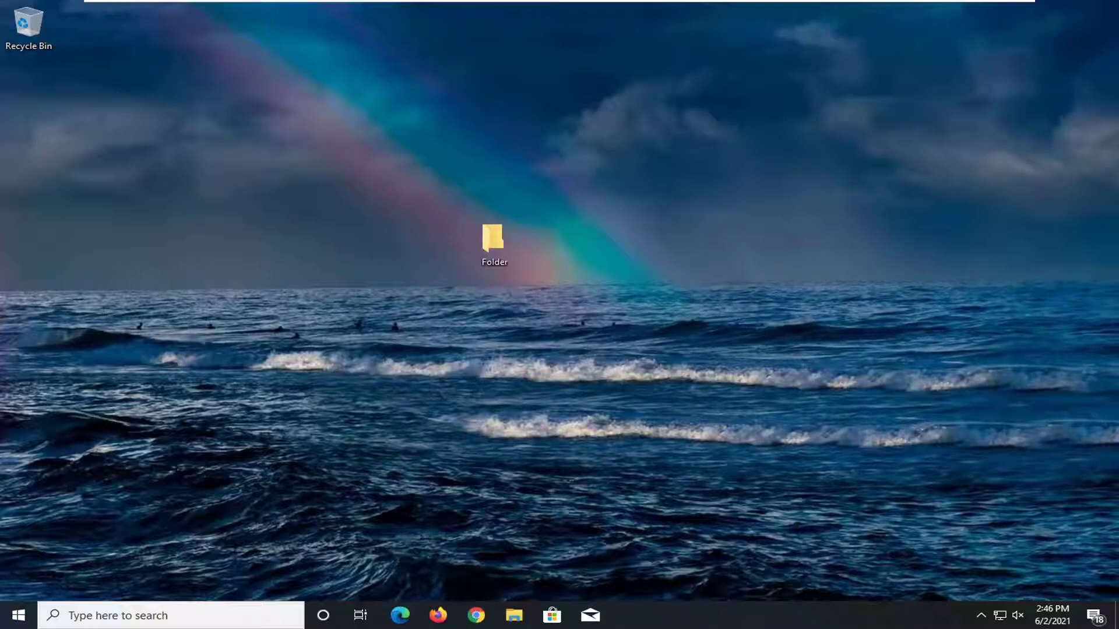
click(465, 608)
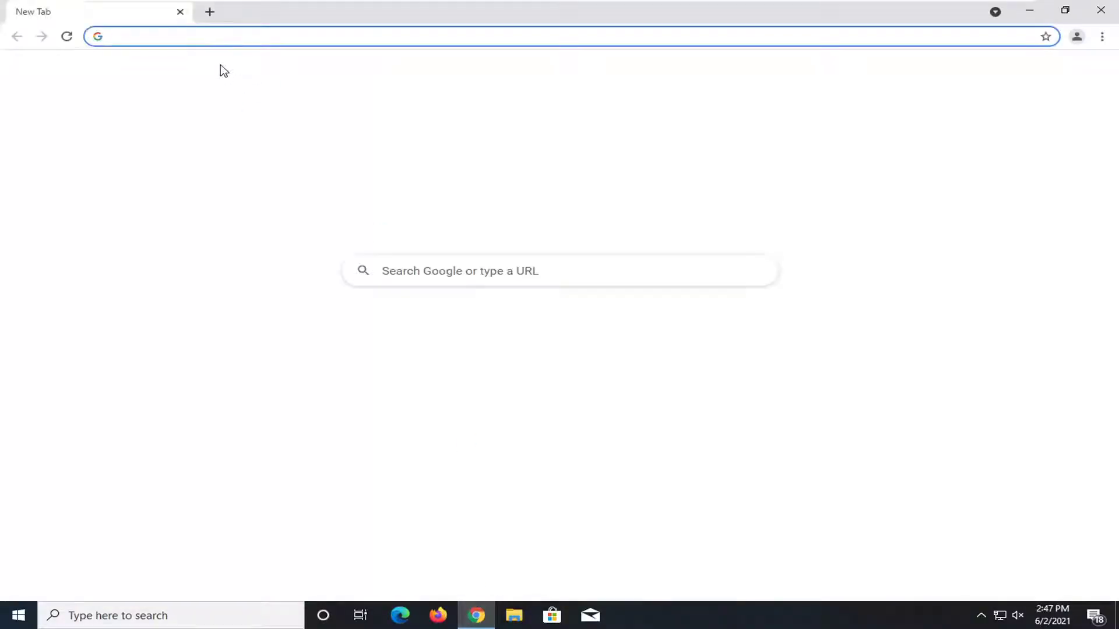
text(unlocker)
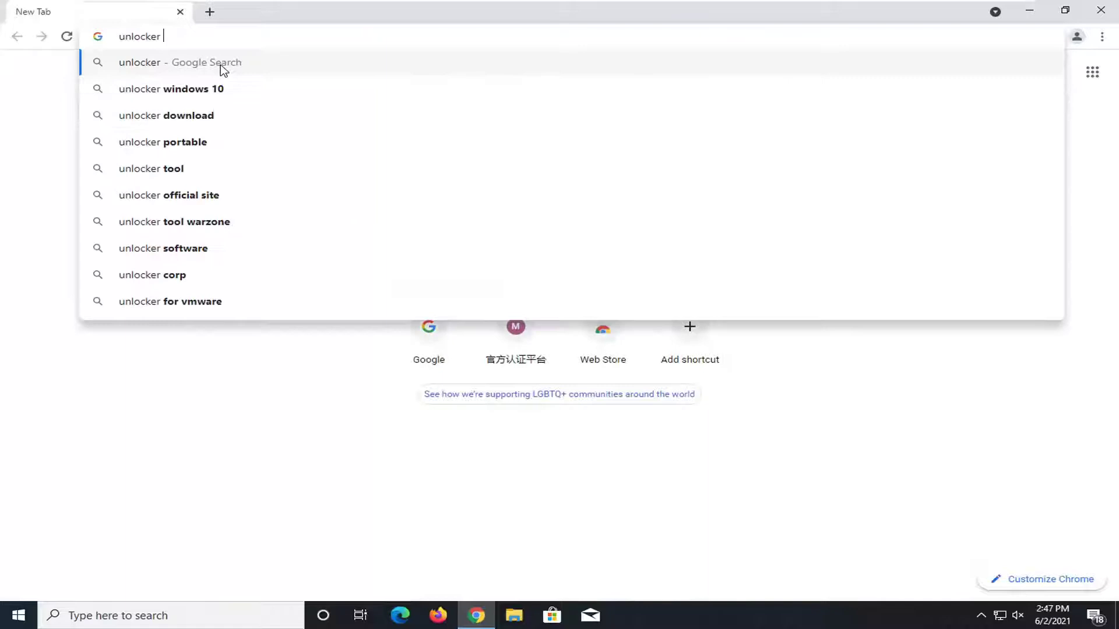
text( download)
key(Return)
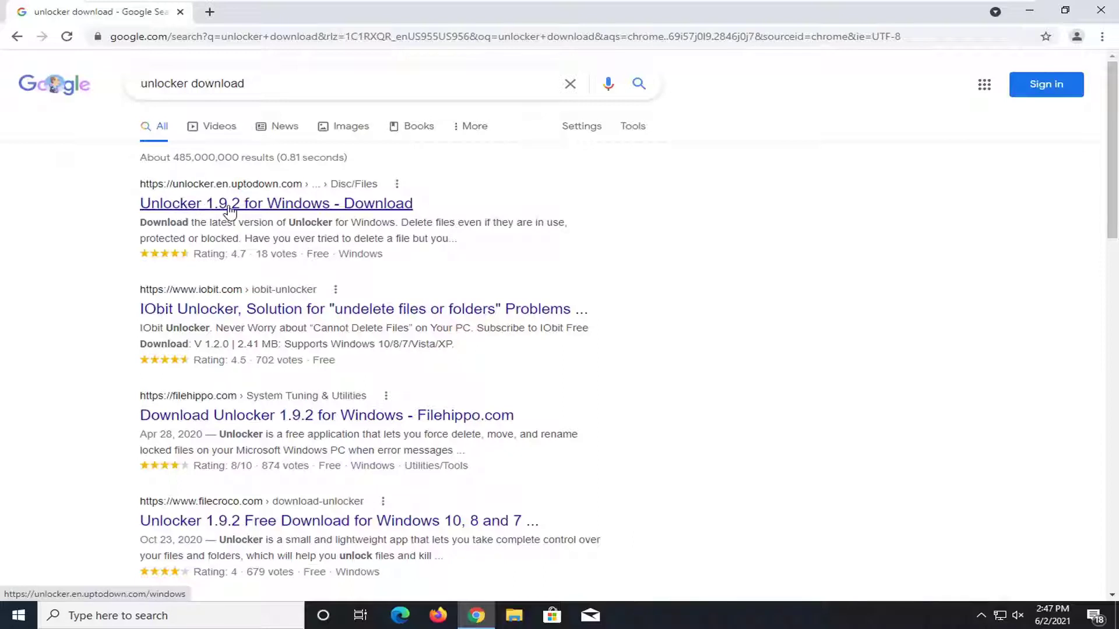
click(285, 205)
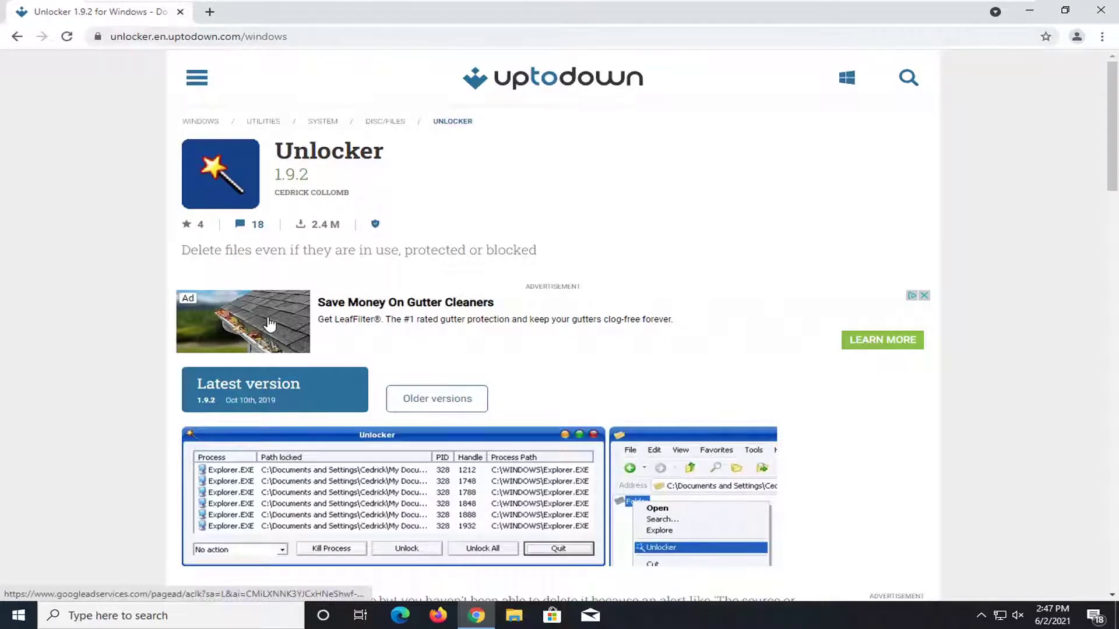
Download unlocker-1-9-2.zip (1,015 KB) from Uptodown's Latest version page, dismissing the app-choice prompt.
scroll(294, 312, down, 1)
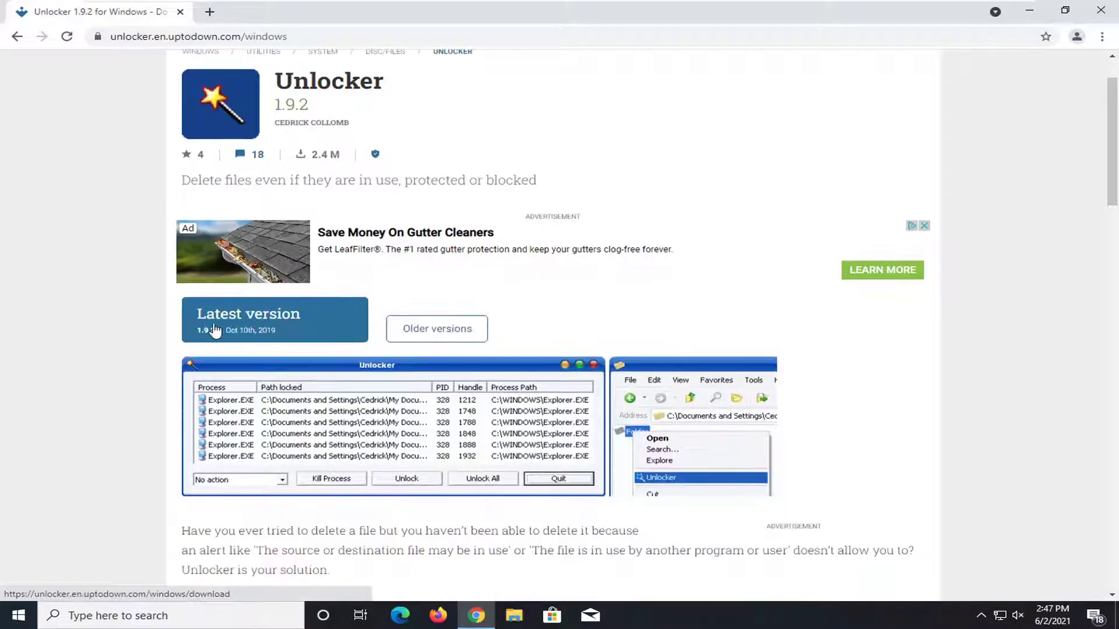
click(276, 332)
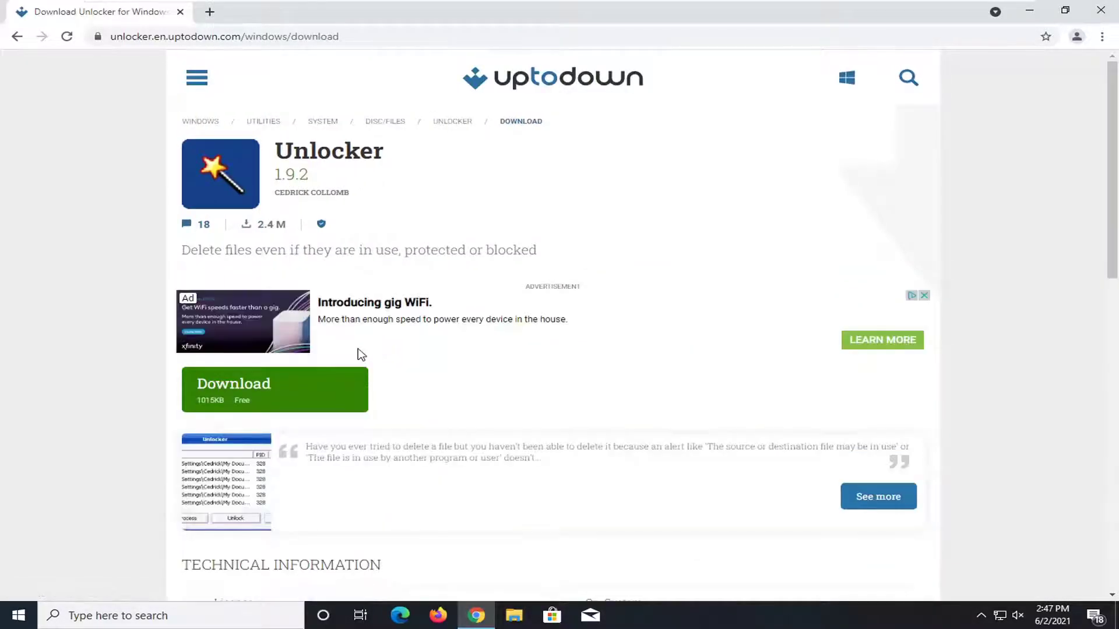
scroll(362, 355, down, 3)
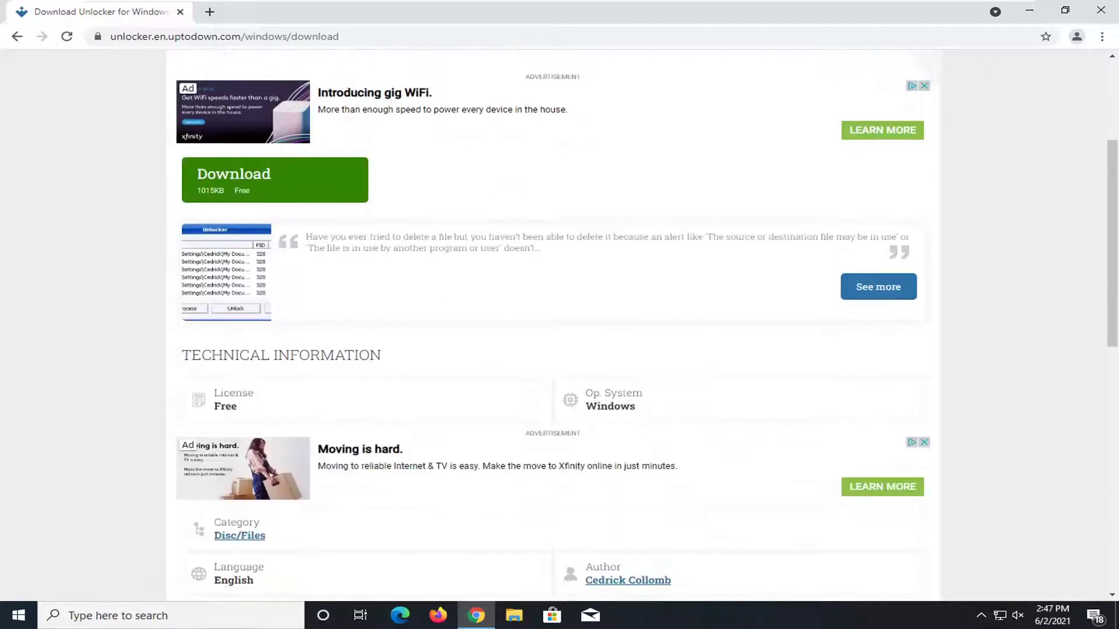
scroll(265, 329, up, 1)
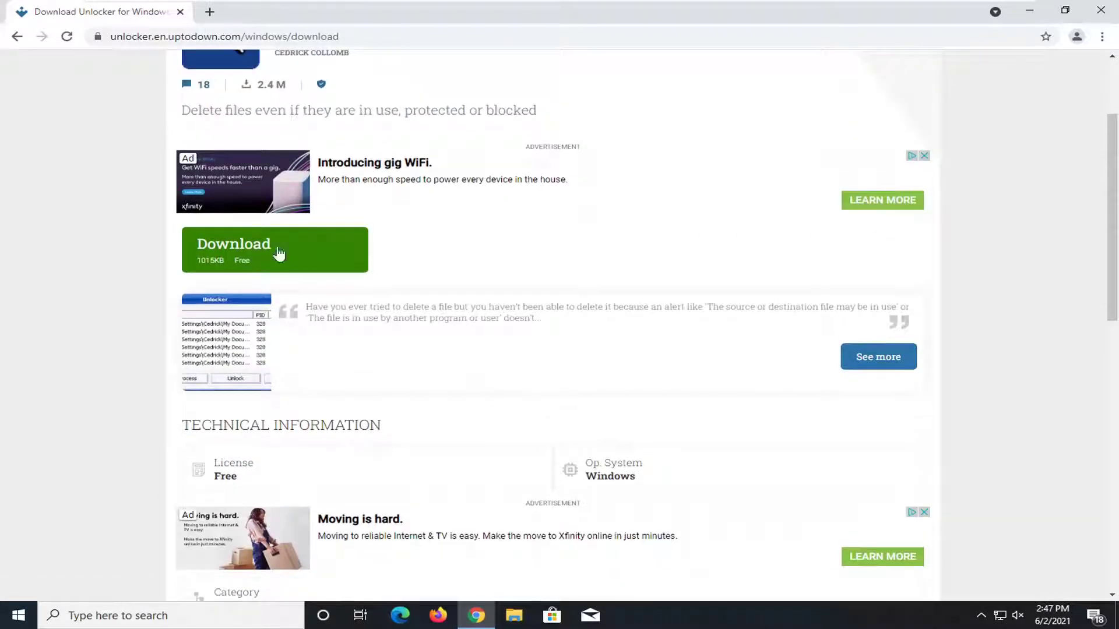
click(231, 257)
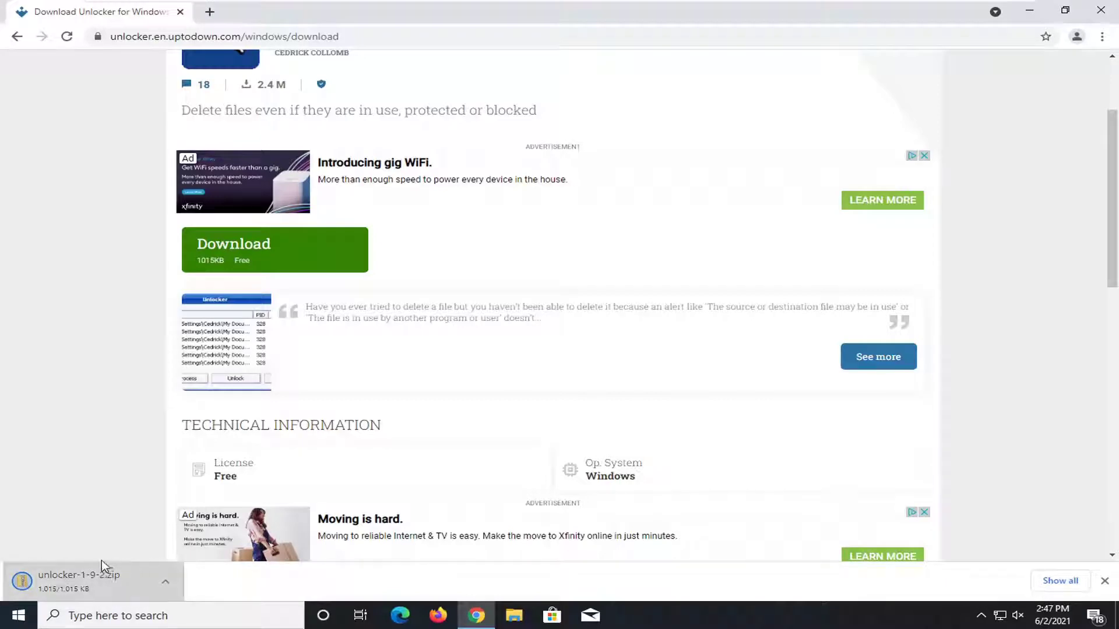
click(176, 586)
click(1037, 16)
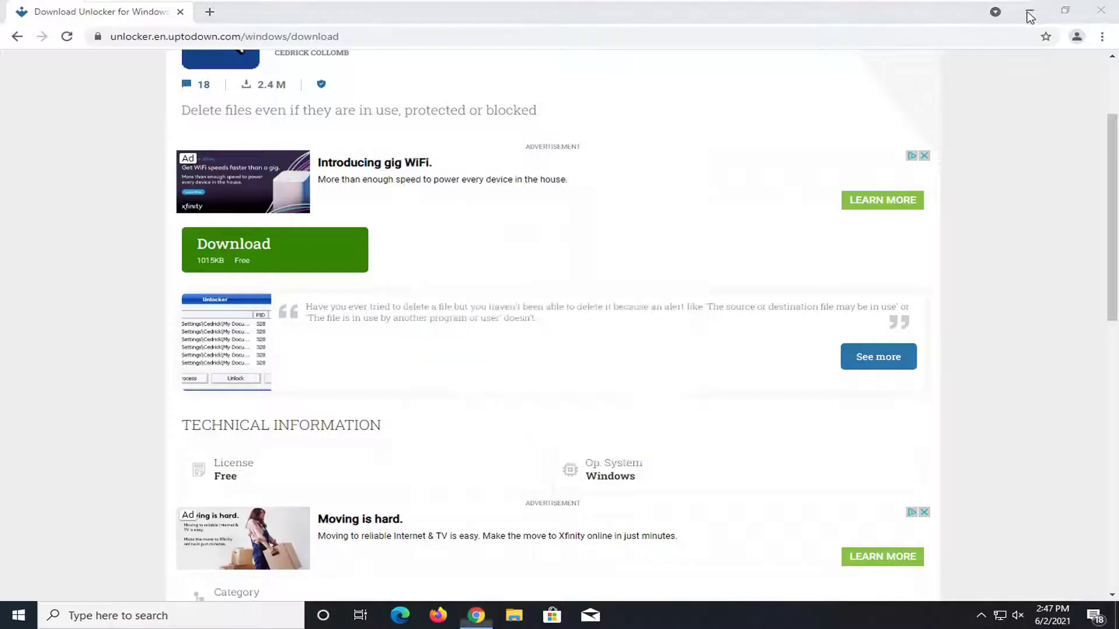
Bring Chrome back and open the downloaded unlocker-1-9-2.zip with File Explorer.
click(1031, 11)
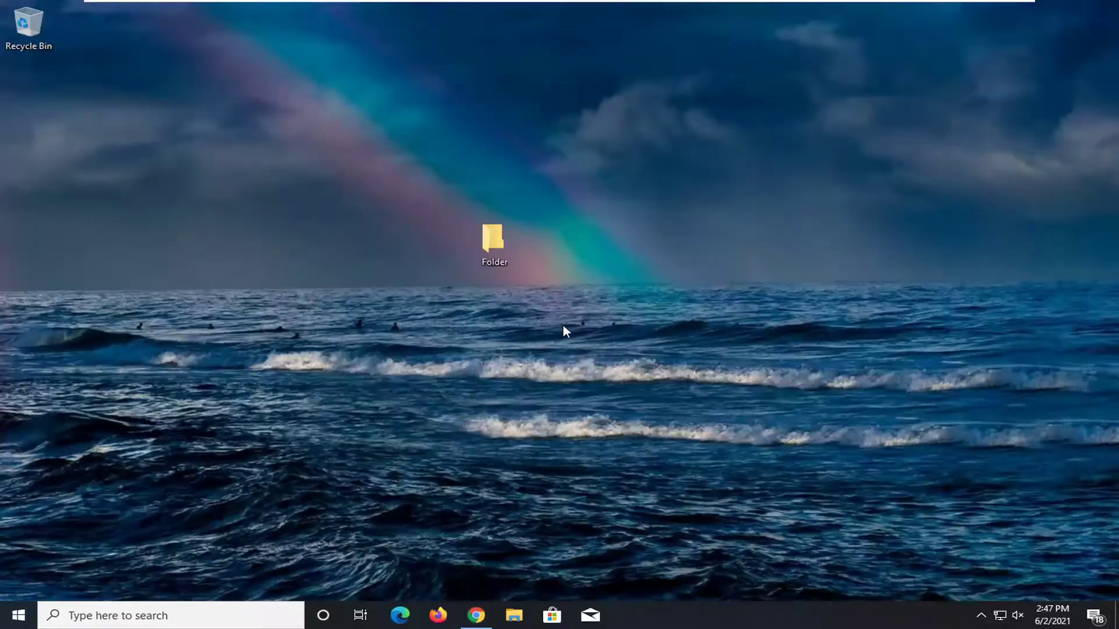
click(476, 615)
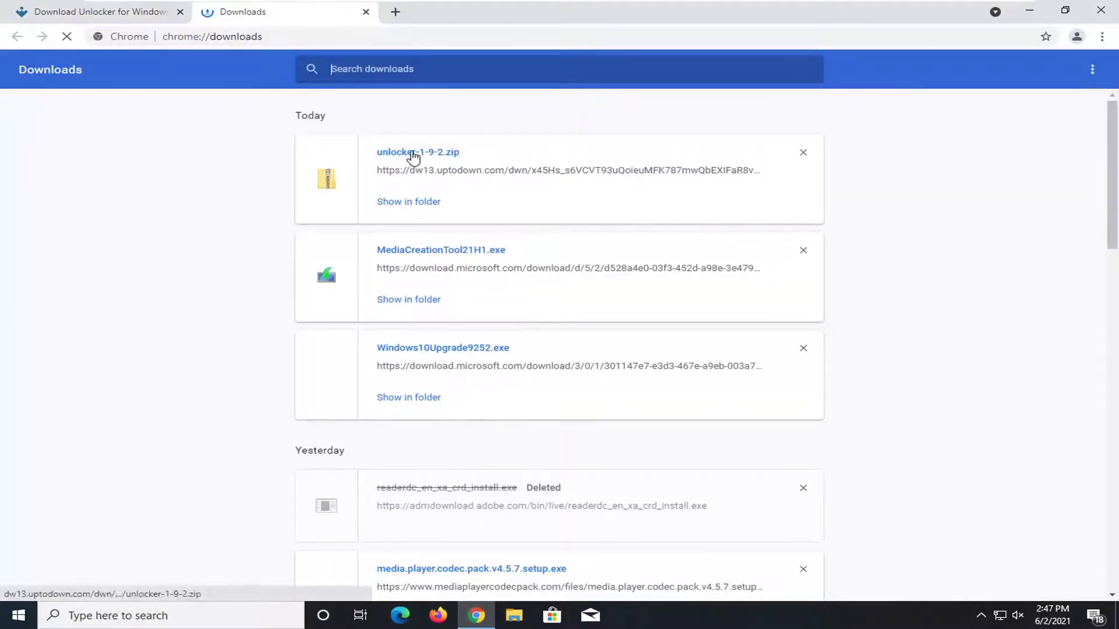
click(413, 154)
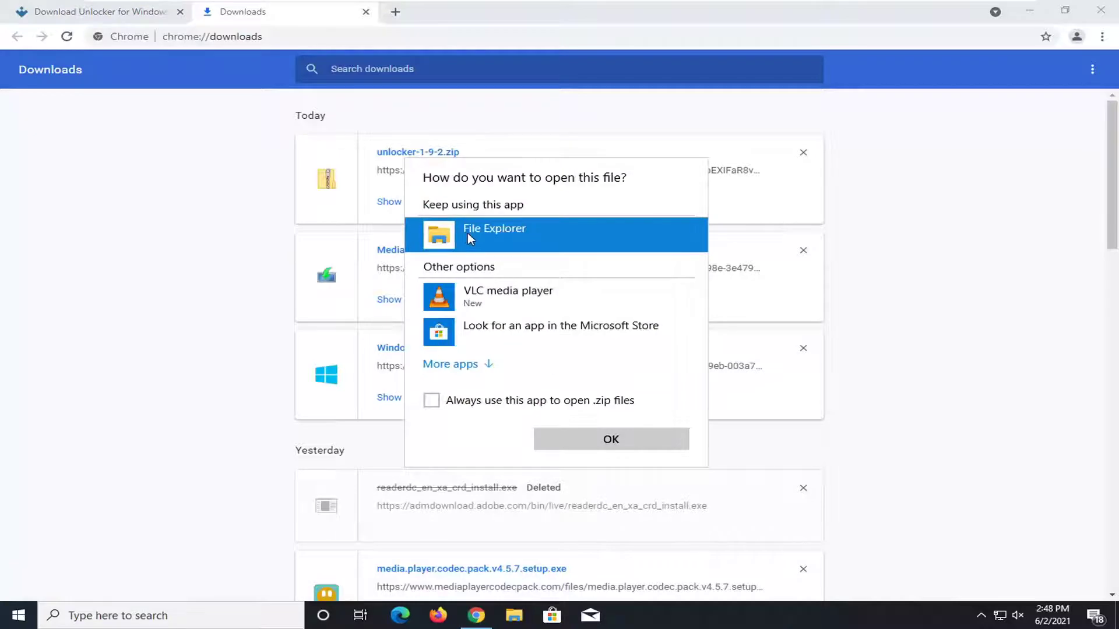
click(580, 451)
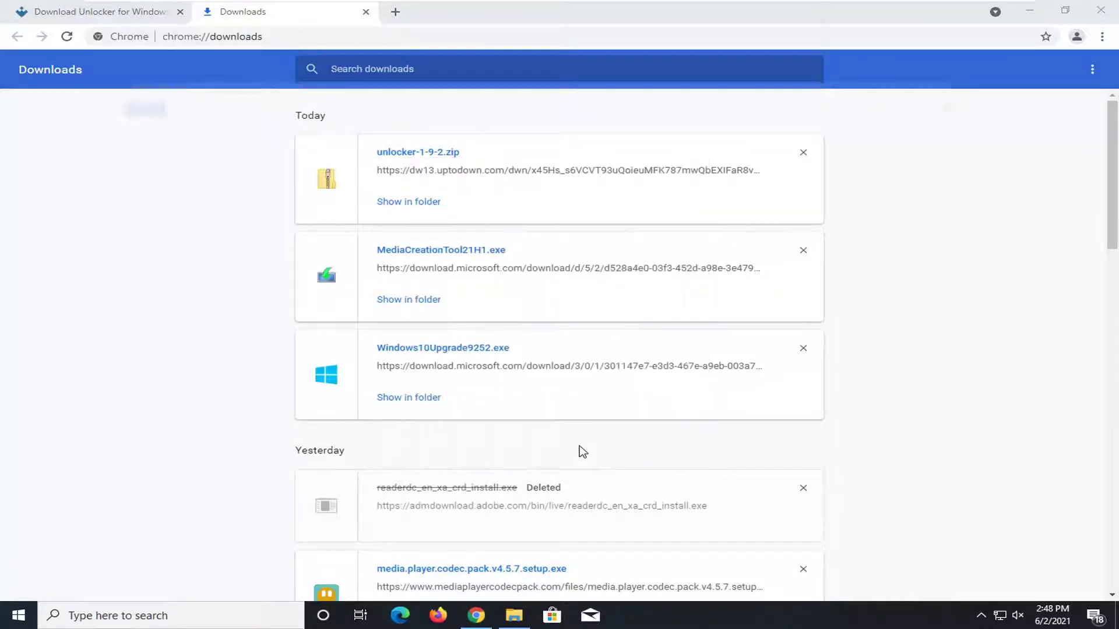
Close Chrome and launch the Unlocker1.9.2 installer from the zip's contents.
click(1101, 8)
click(1102, 8)
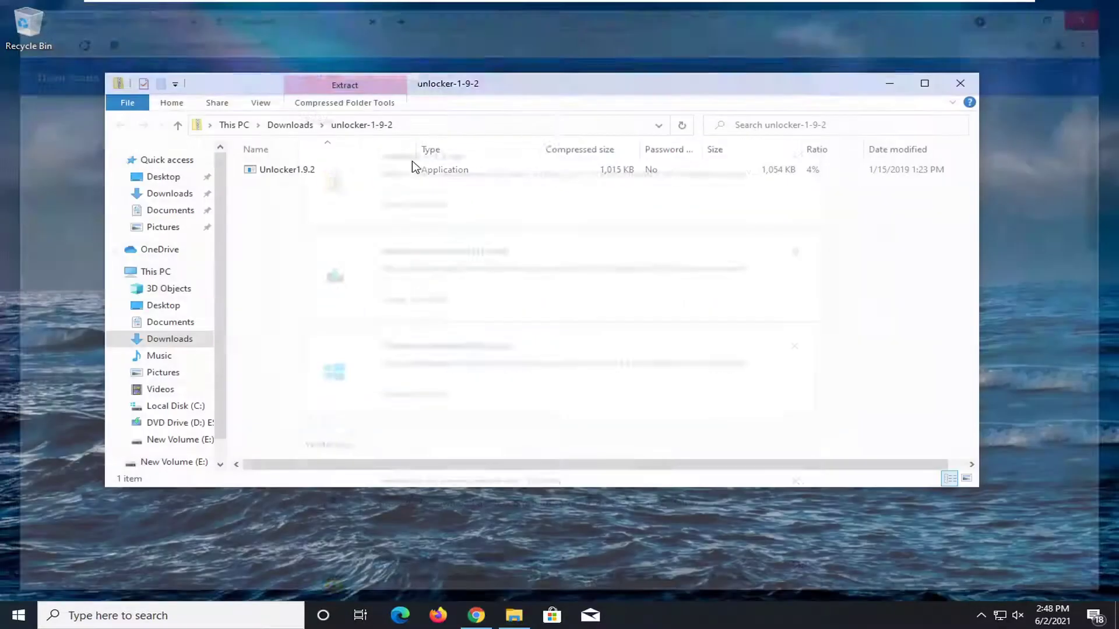
click(292, 171)
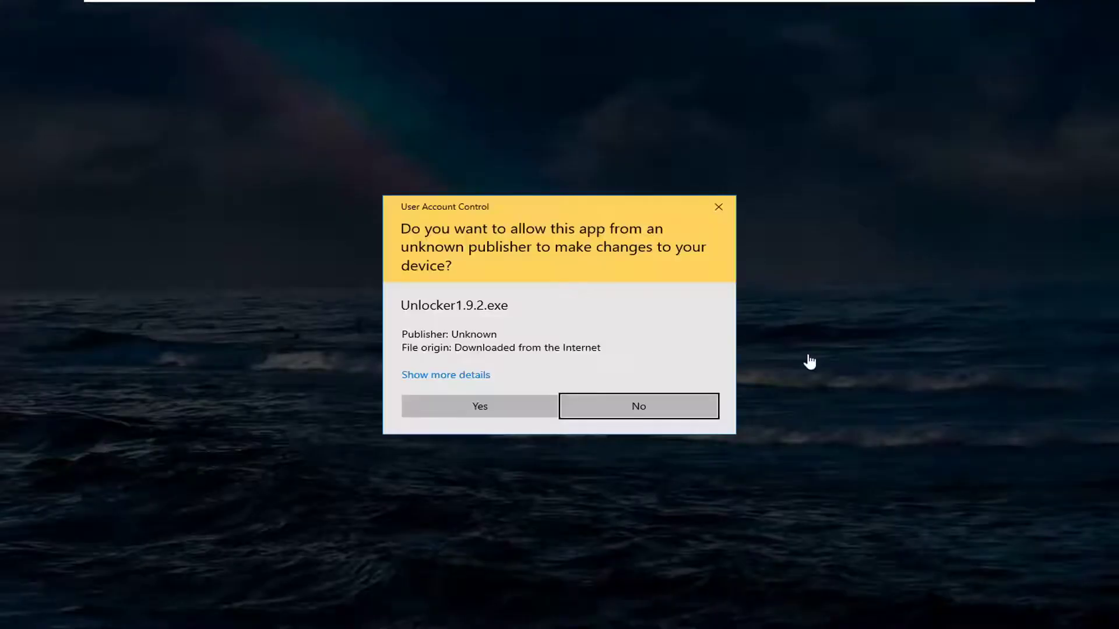
Allow the installer through UAC, close the zip window, and choose English as setup language.
click(478, 402)
click(960, 83)
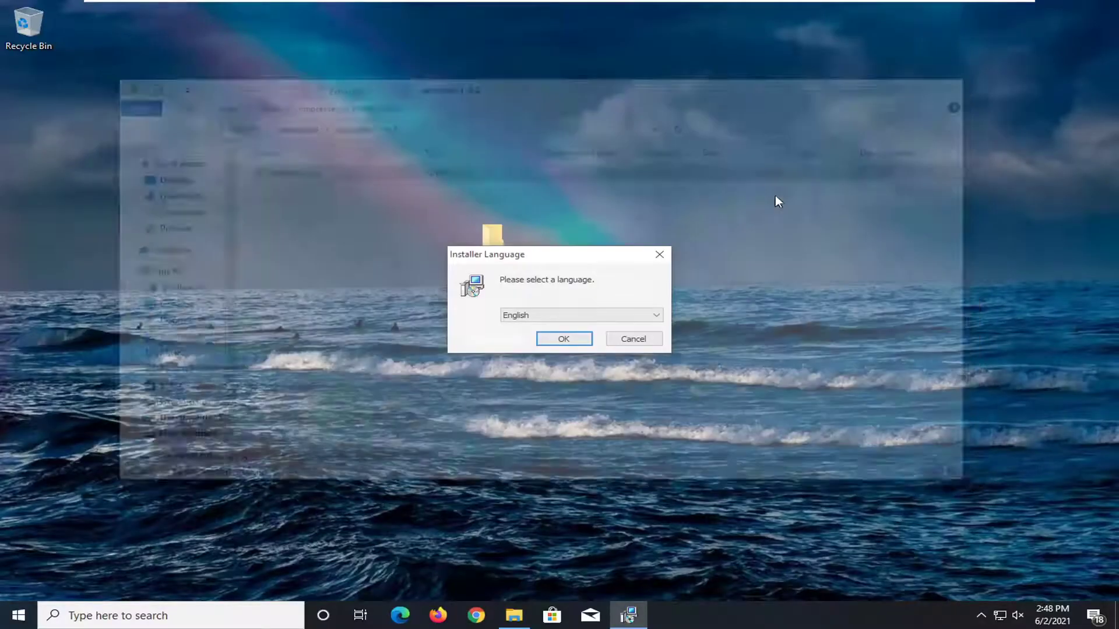
click(532, 315)
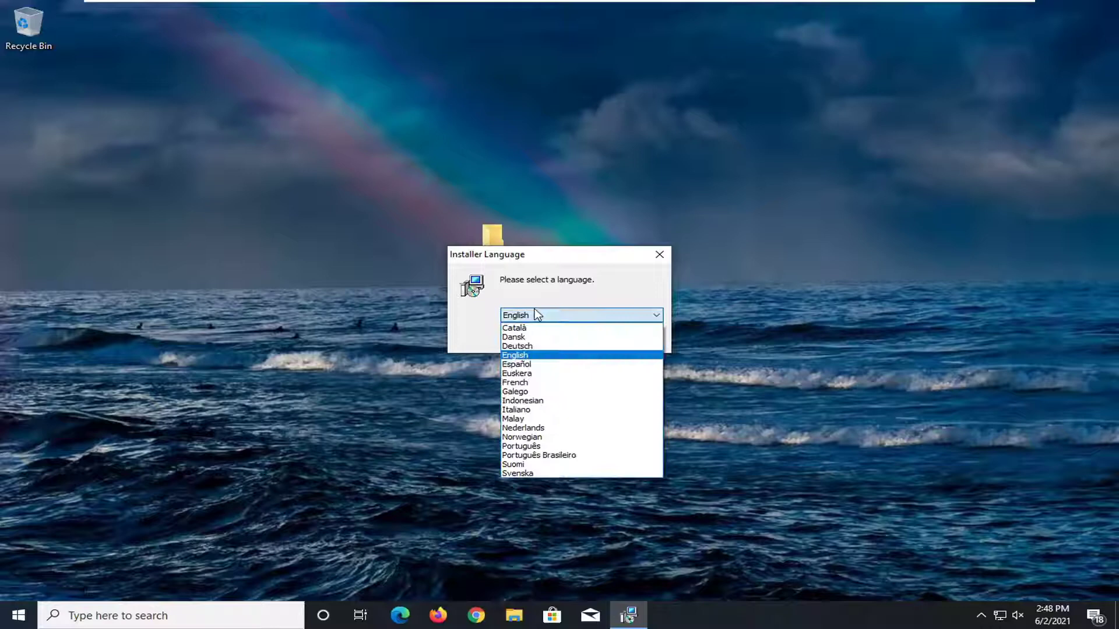
click(519, 355)
click(565, 338)
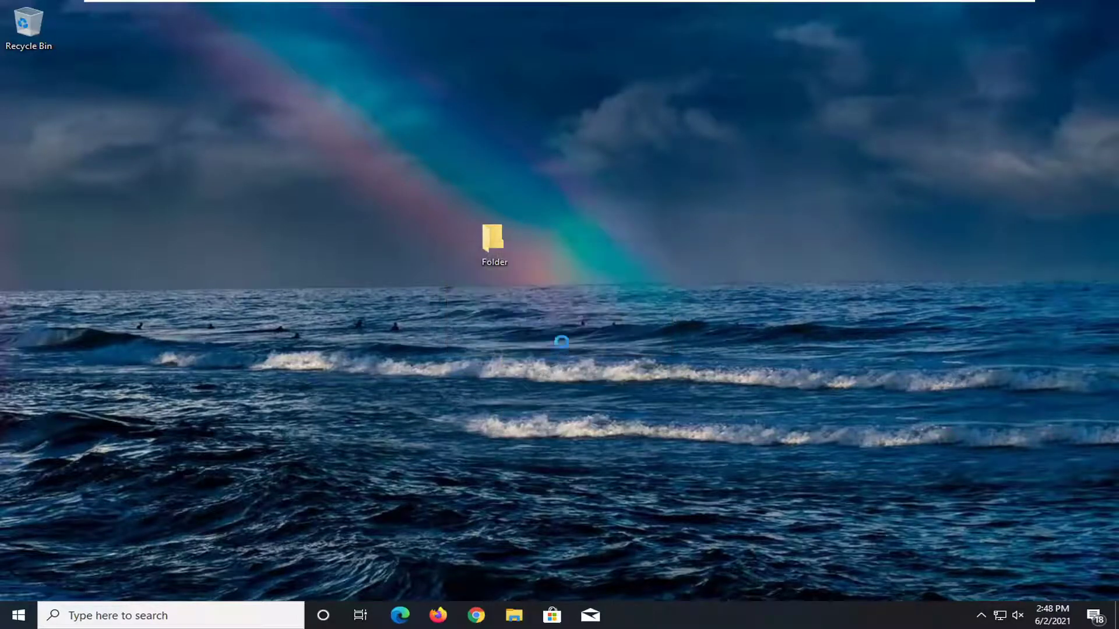
Accept the licence, decline the Delta toolbar under Advanced, and keep C:\Program Files\Unlocker.
click(644, 419)
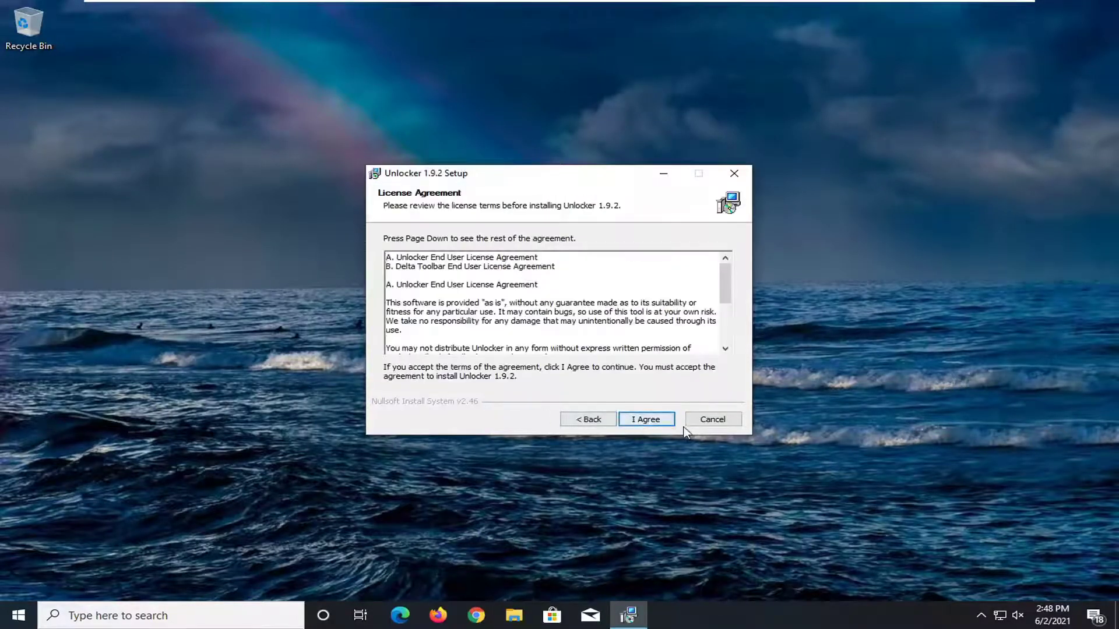
click(645, 421)
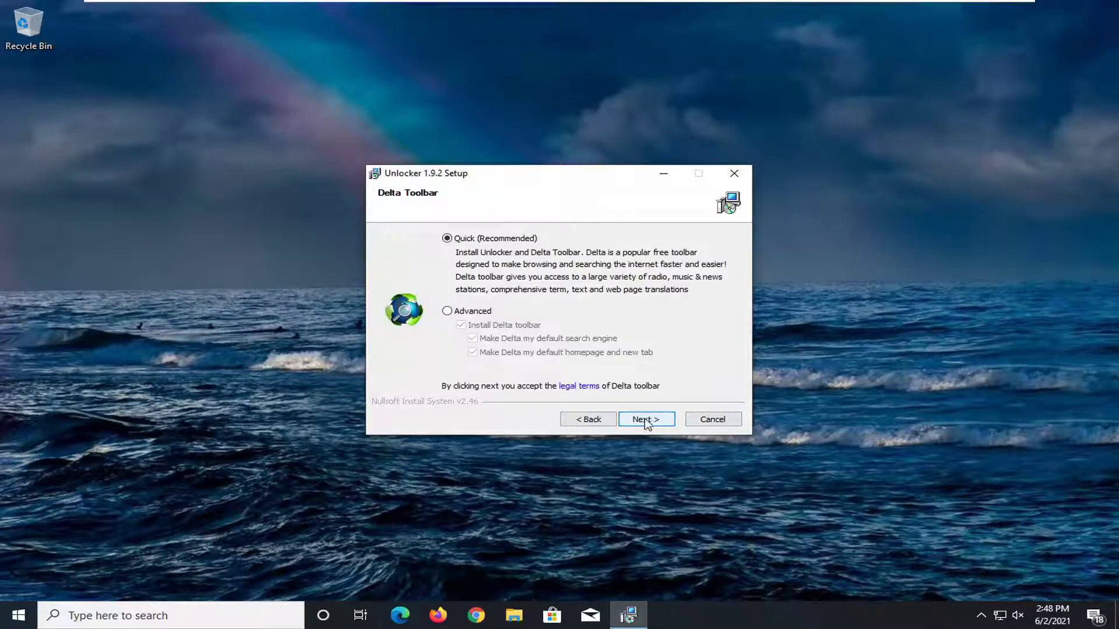
click(454, 315)
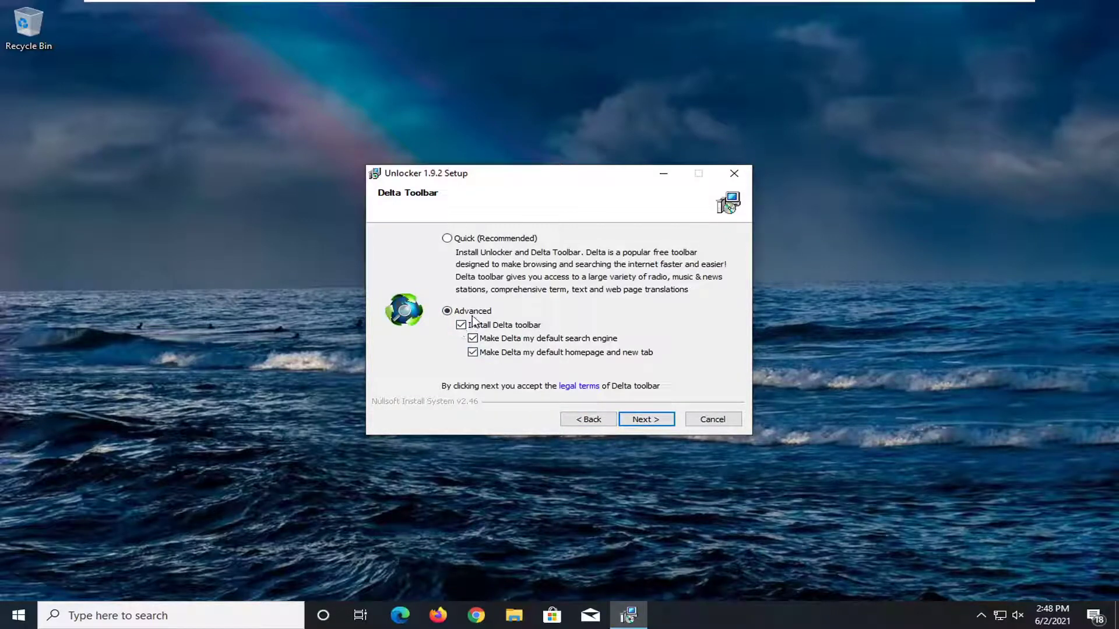
click(467, 326)
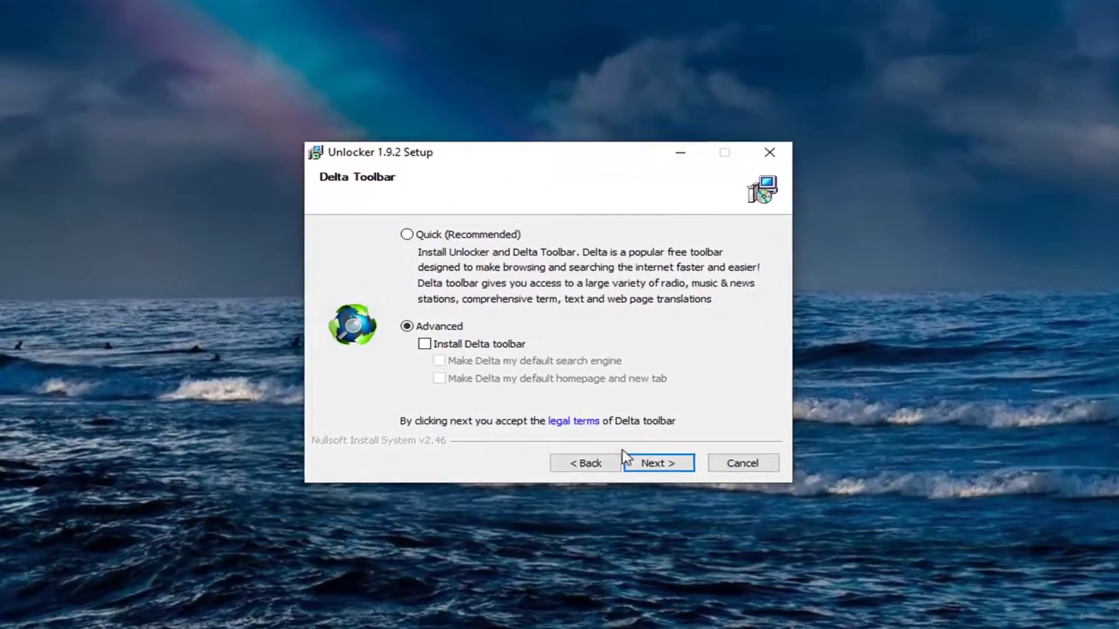
click(662, 467)
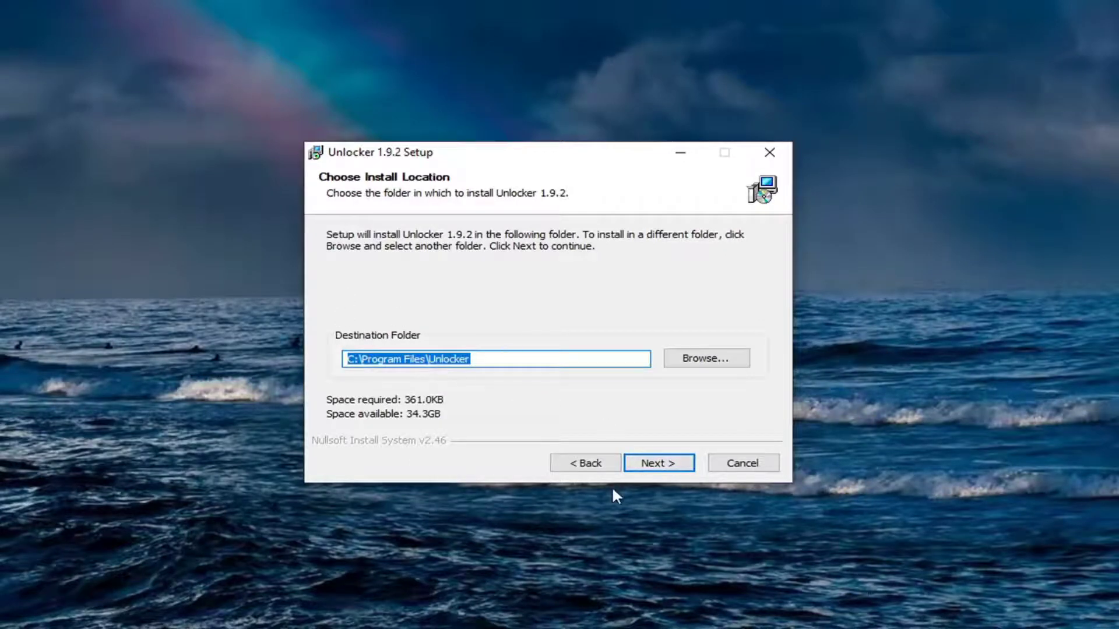
click(663, 466)
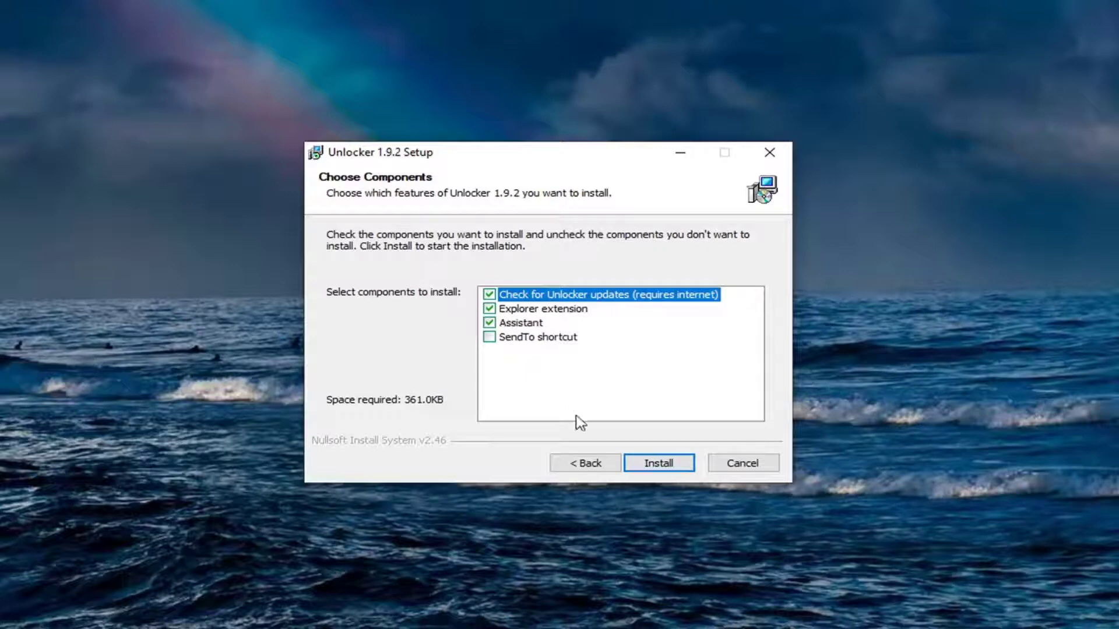
Install Unlocker 1.9.2 so its Assistant launches with Autostart enabled.
click(660, 465)
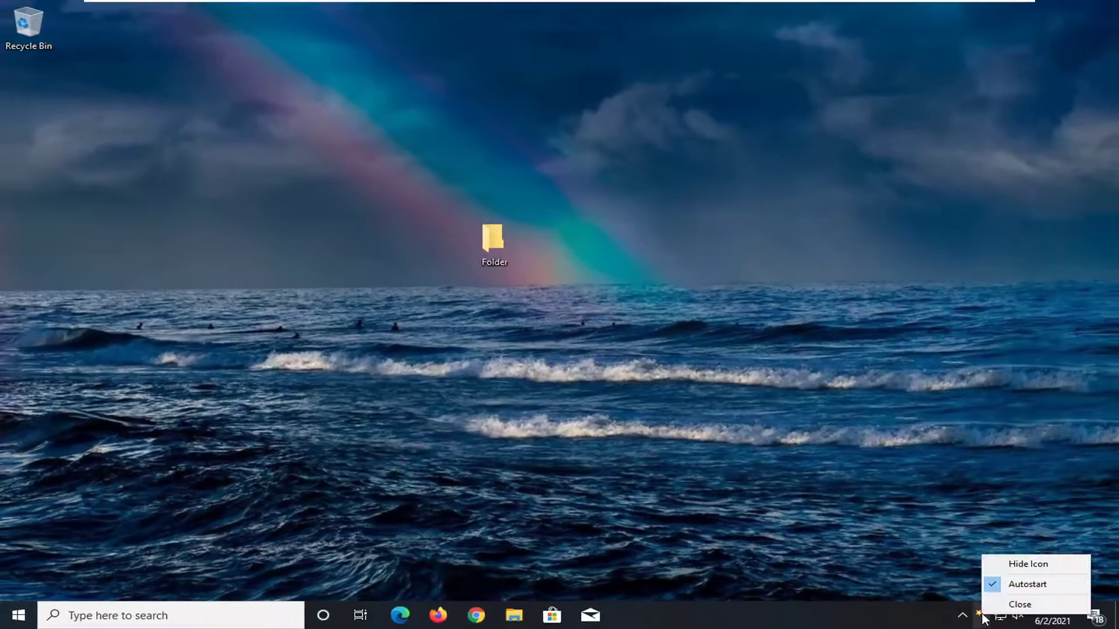
Launch Unlocker with administrator approval and select Folder under Desktop as the target.
click(400, 306)
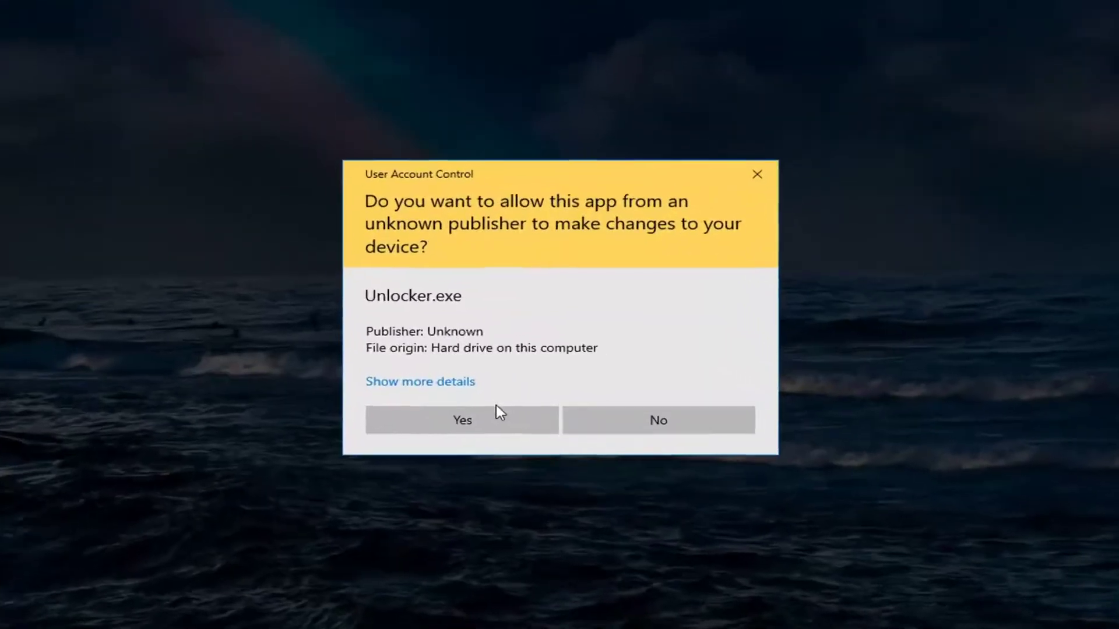
click(494, 415)
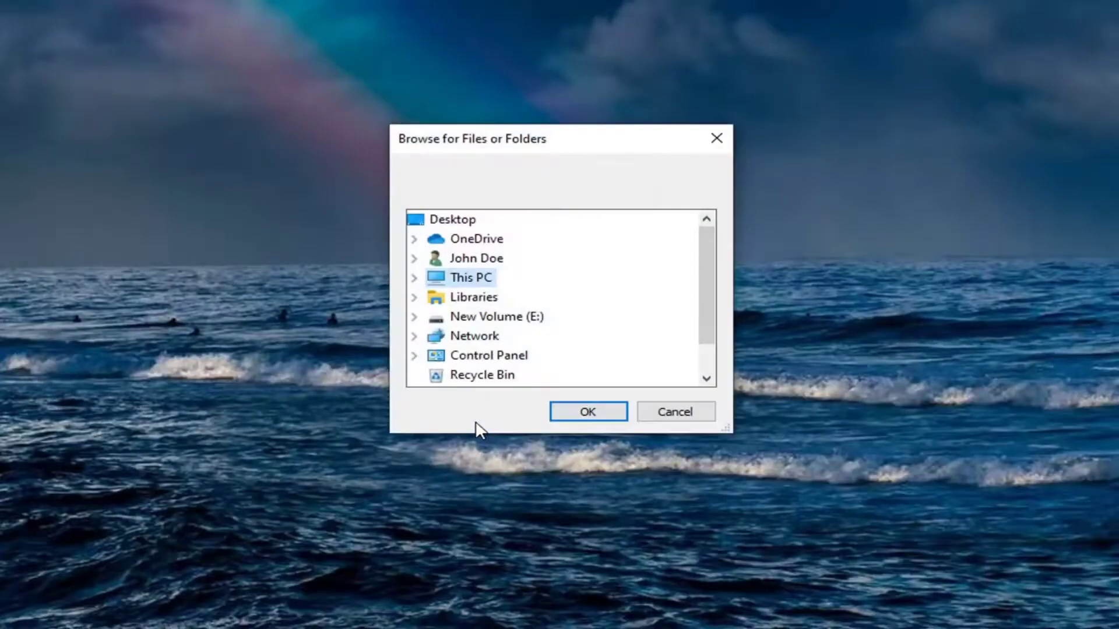
drag(497, 151, 602, 121)
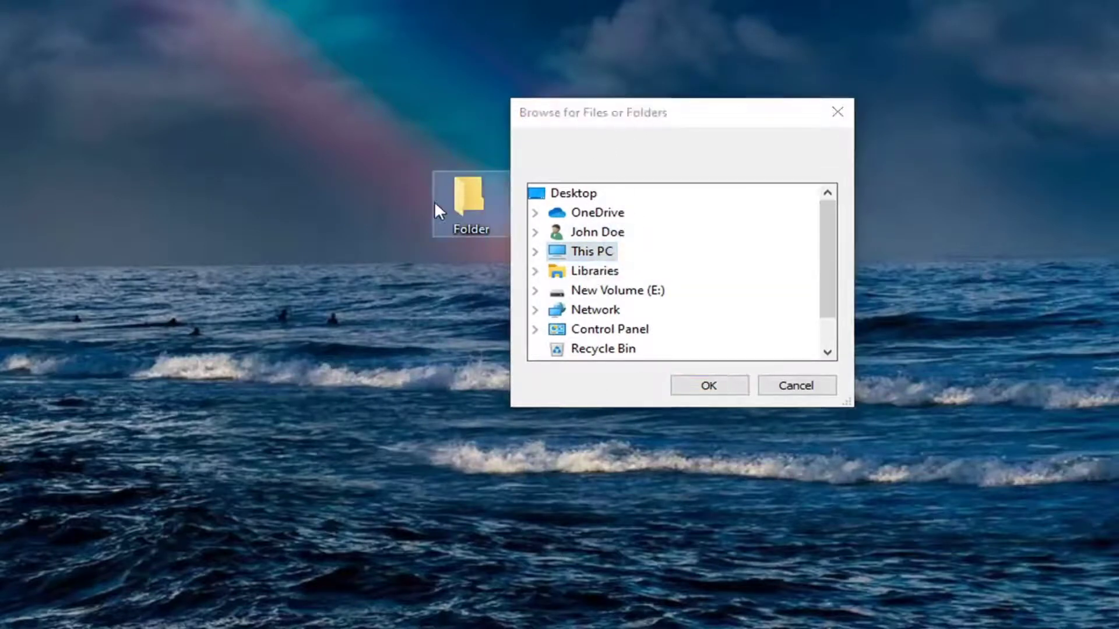
click(562, 194)
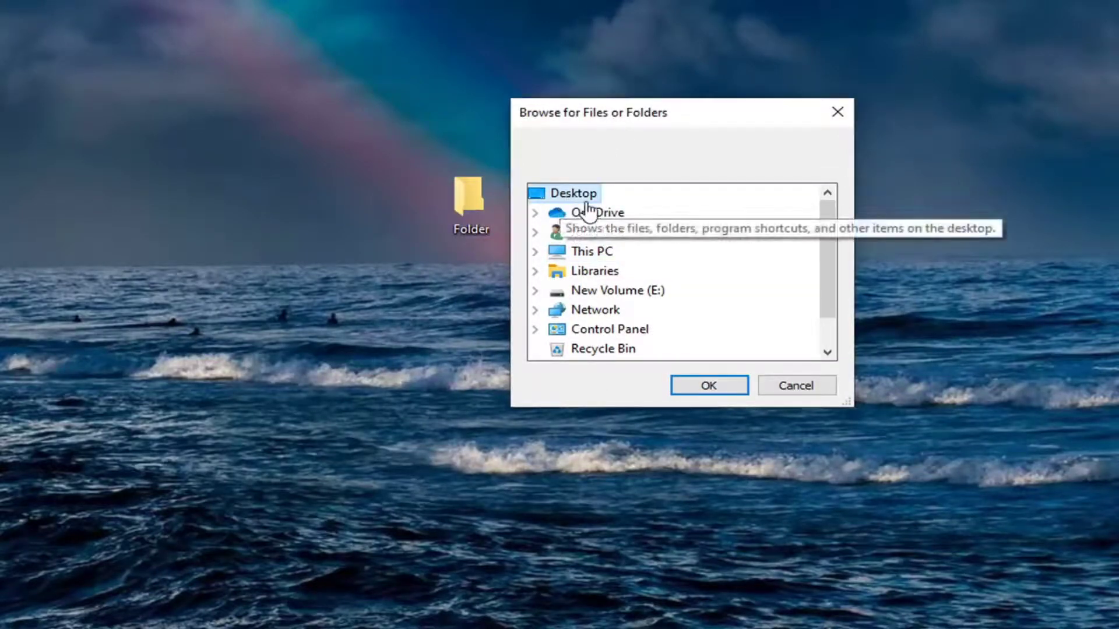
scroll(612, 309, down, 1)
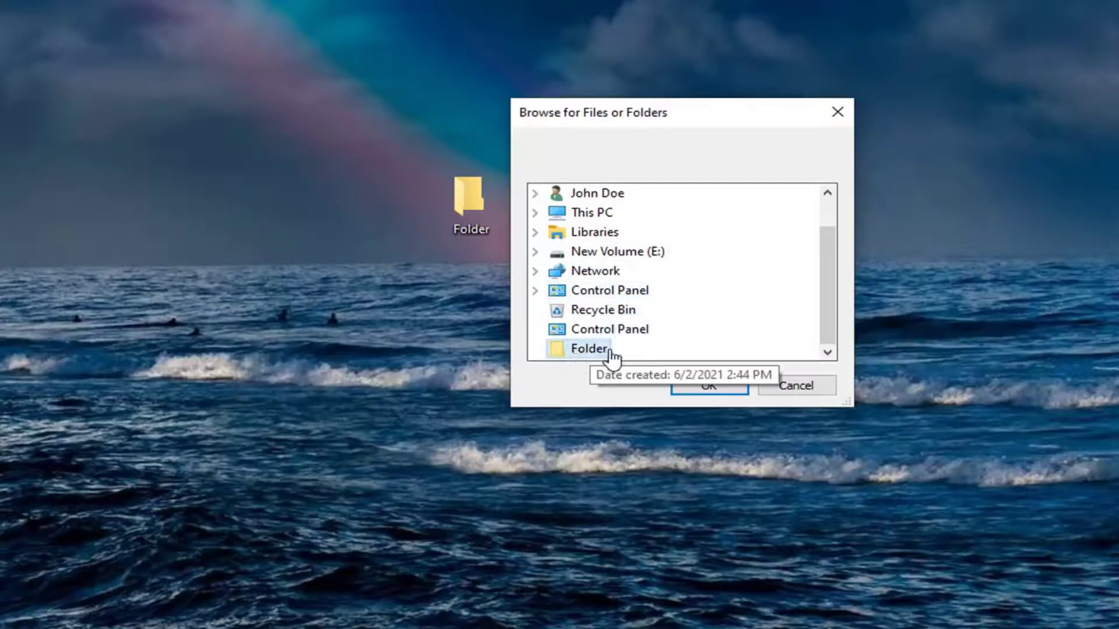
click(588, 349)
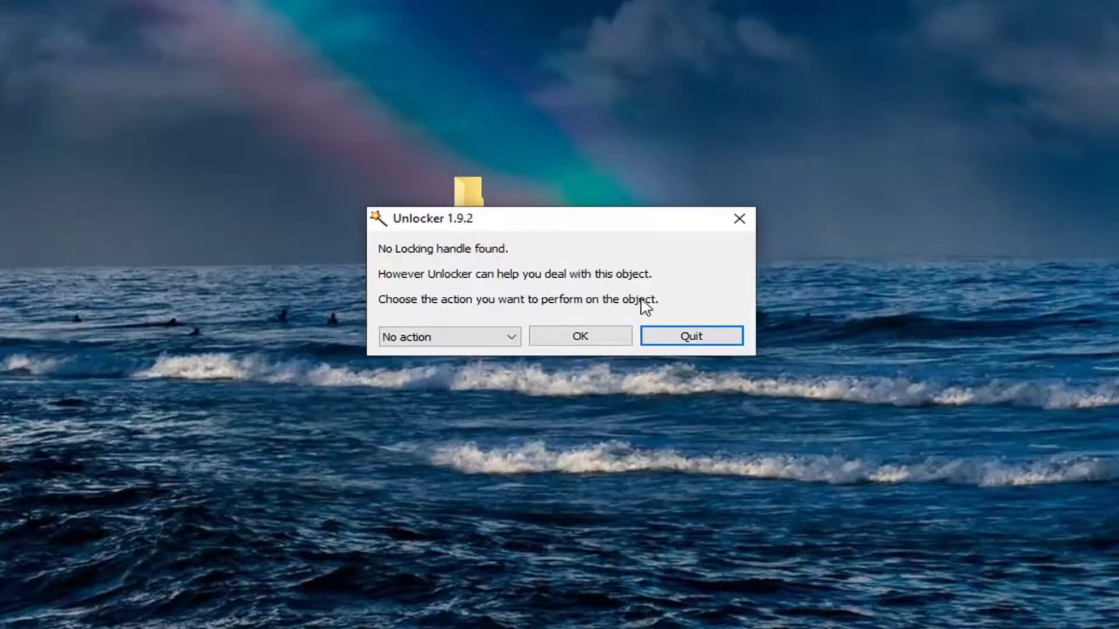
Set Unlocker's action for the desktop Folder to Delete and confirm it.
click(507, 342)
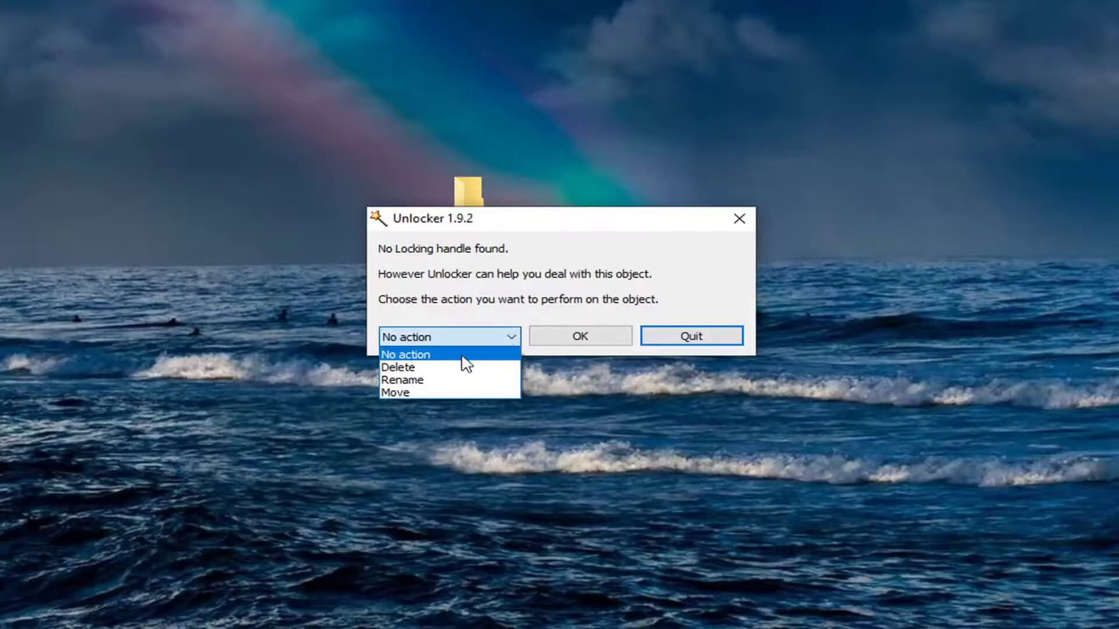
click(404, 369)
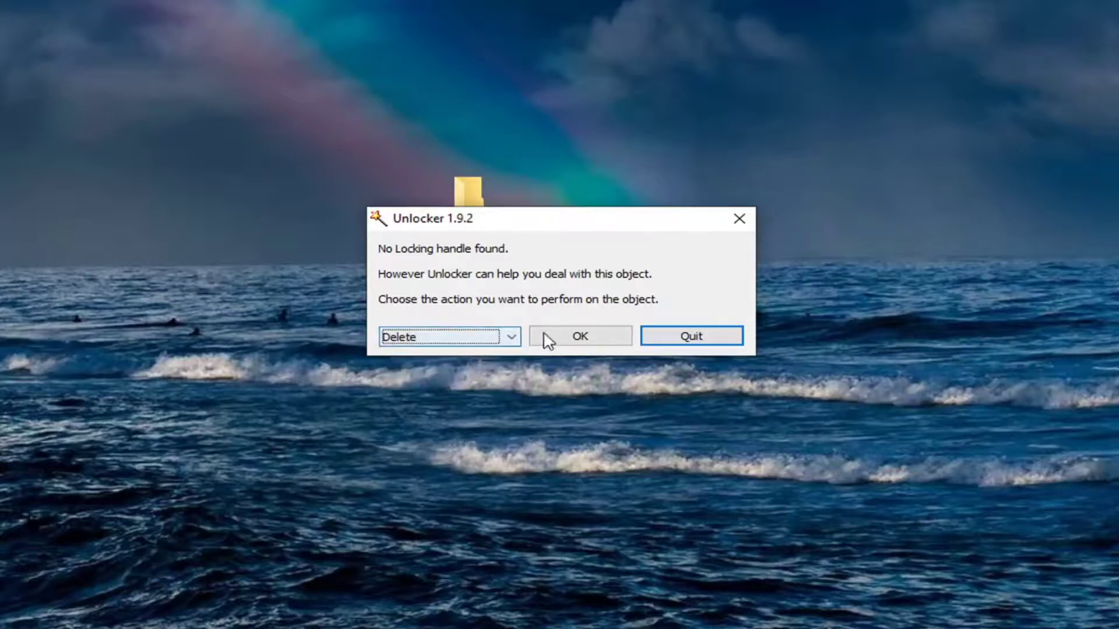
click(574, 342)
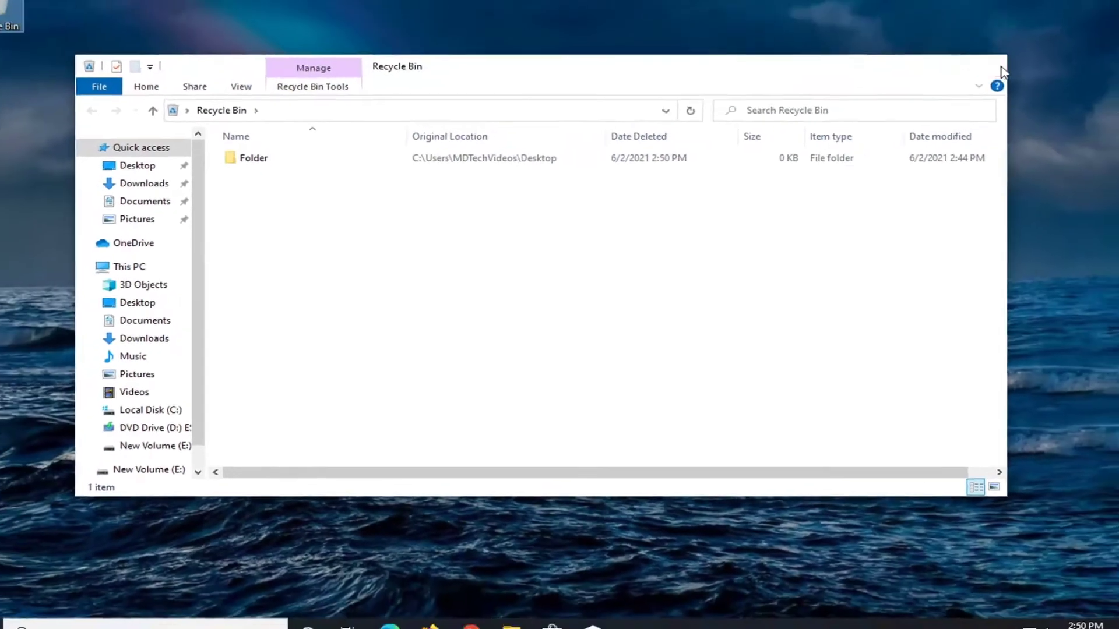
Close the Recycle Bin window, returning to a desktop without the Folder icon.
click(1076, 7)
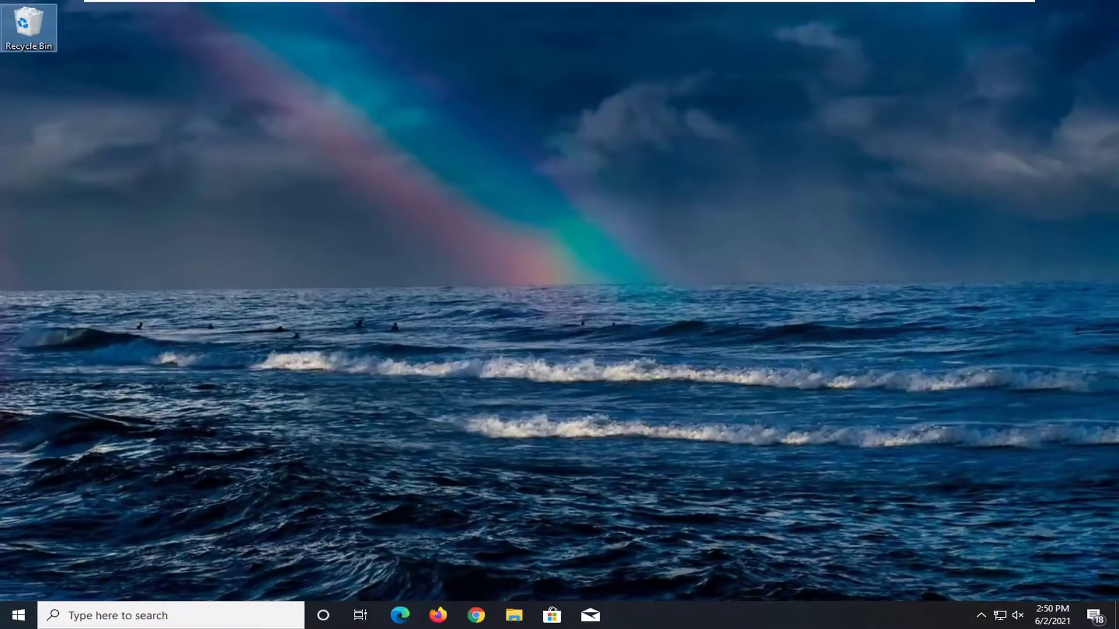